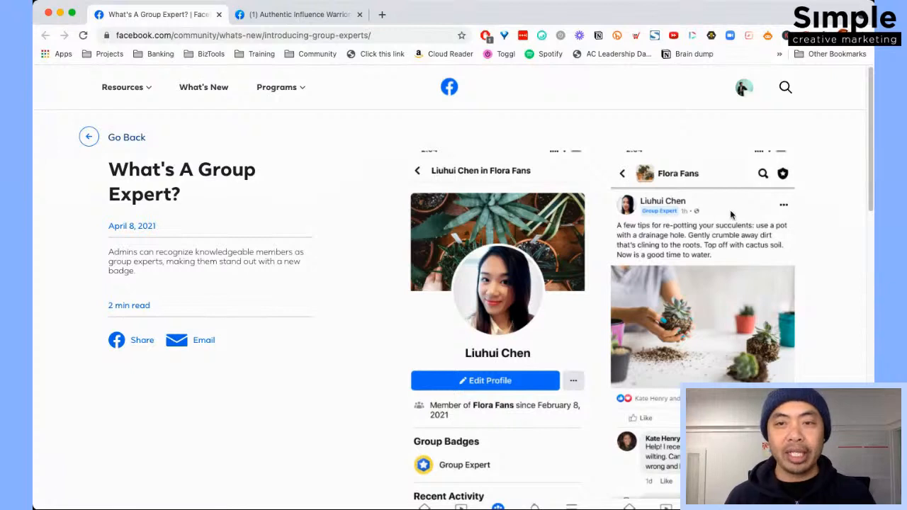
- Read the "What's A Group Expert?" article, including the example badges and how admins assign experts
scroll(719, 230, "down", 1)
scroll(577, 246, "down", 2)
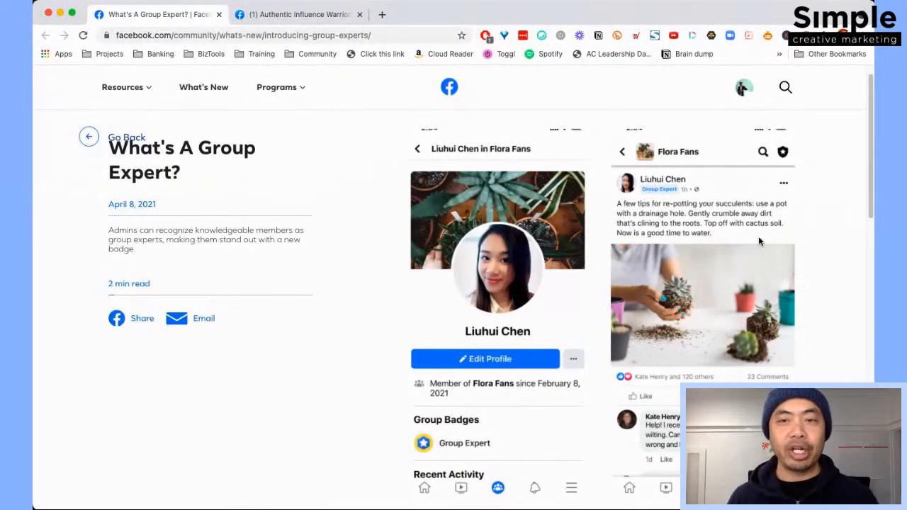
scroll(758, 236, "down", 1)
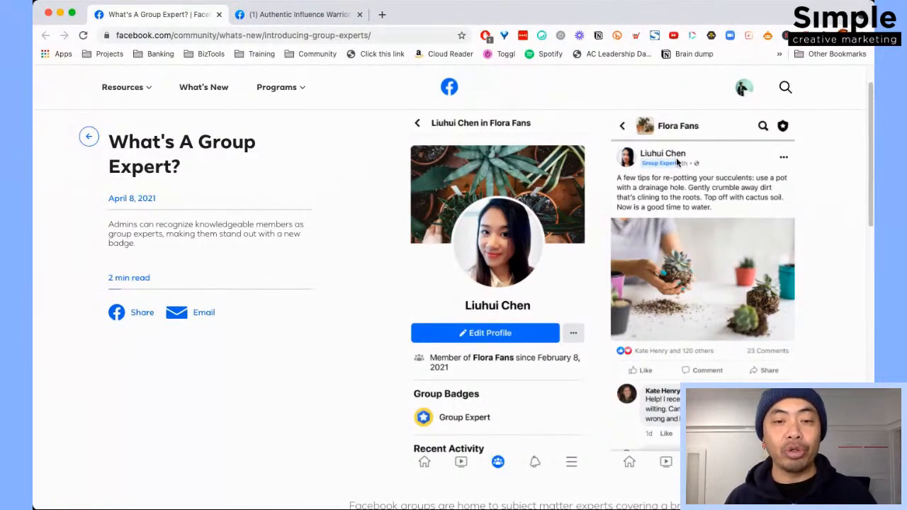
scroll(542, 239, "down", 3)
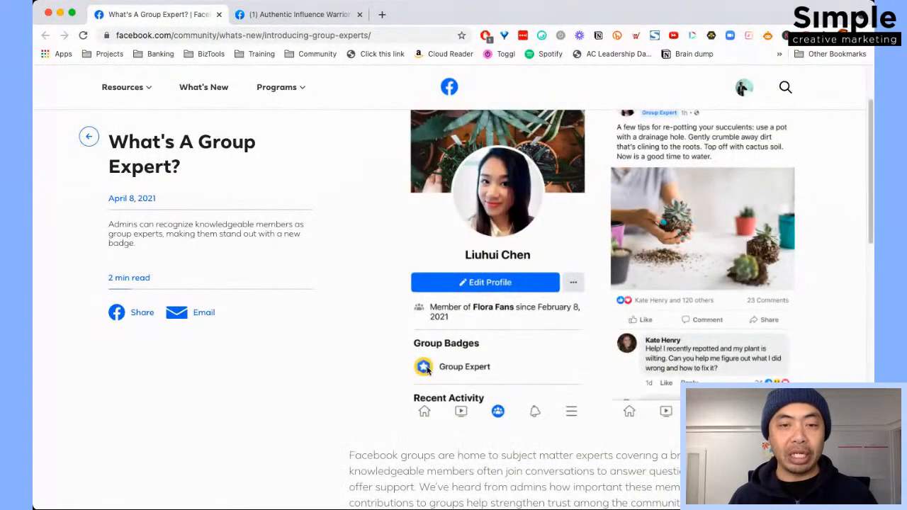
scroll(538, 308, "down", 5)
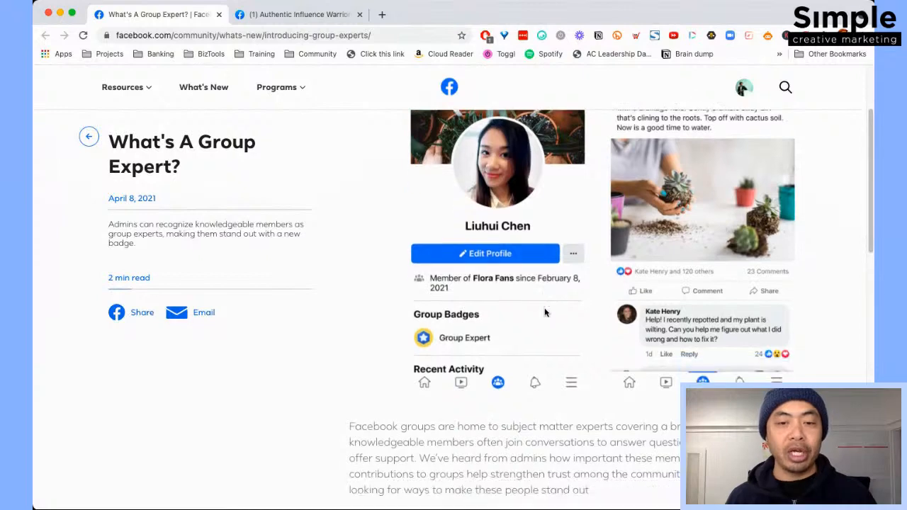
scroll(588, 325, "down", 5)
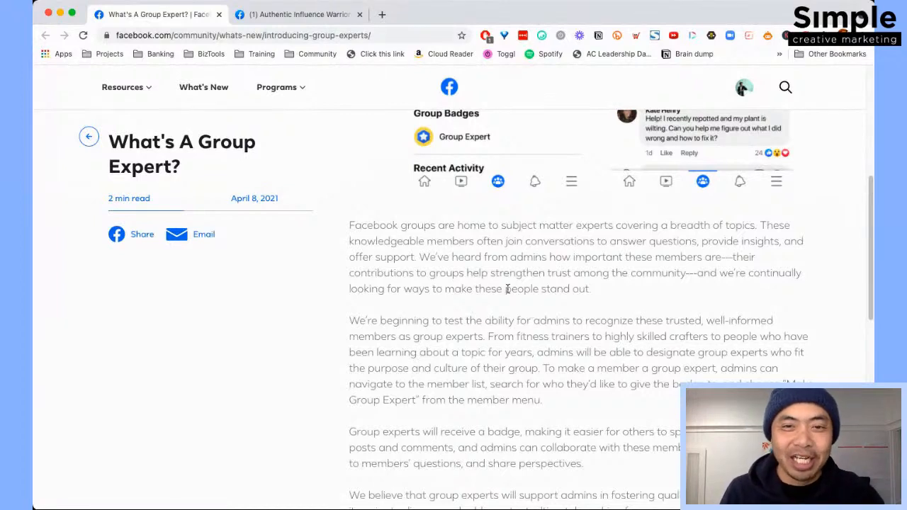
scroll(501, 282, "down", 1)
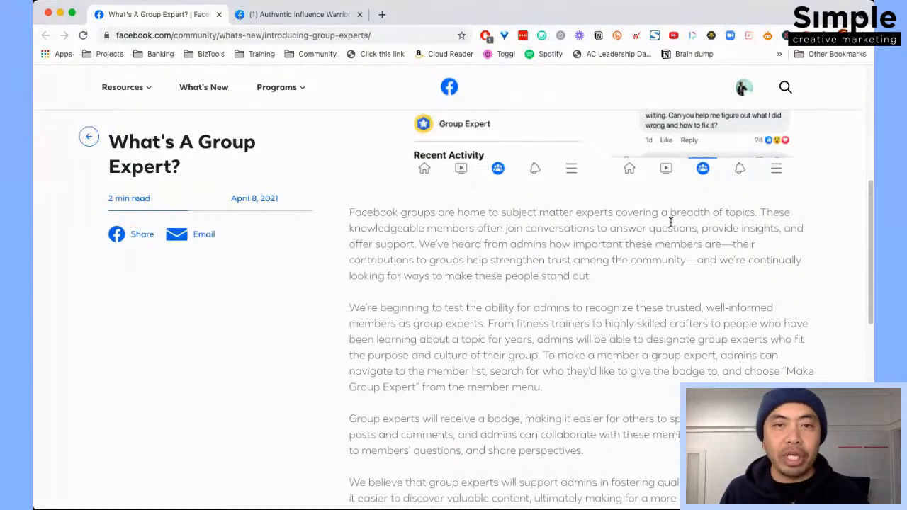
scroll(484, 163, "up", 1)
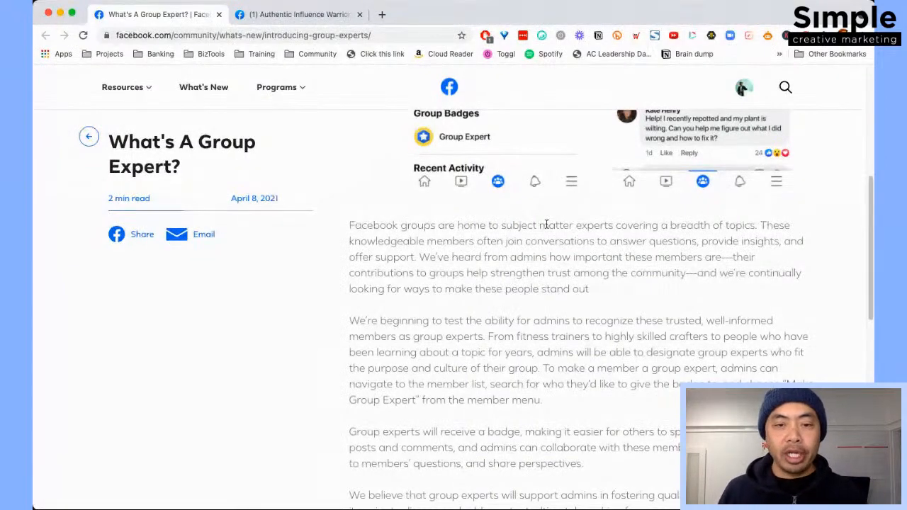
- Switch to the Authentic Influence Warriors group and browse its discussion feed for a group expert's Q&A post
left_click(301, 15)
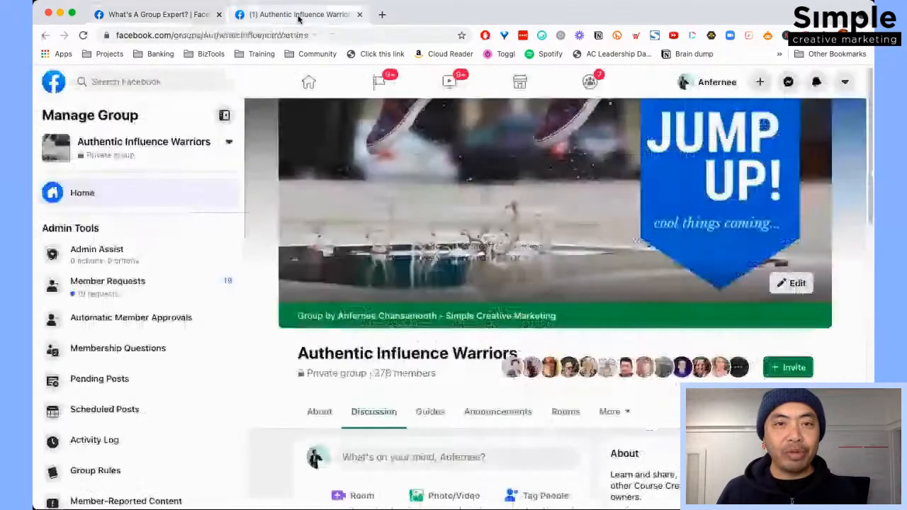
scroll(534, 236, "down", 3)
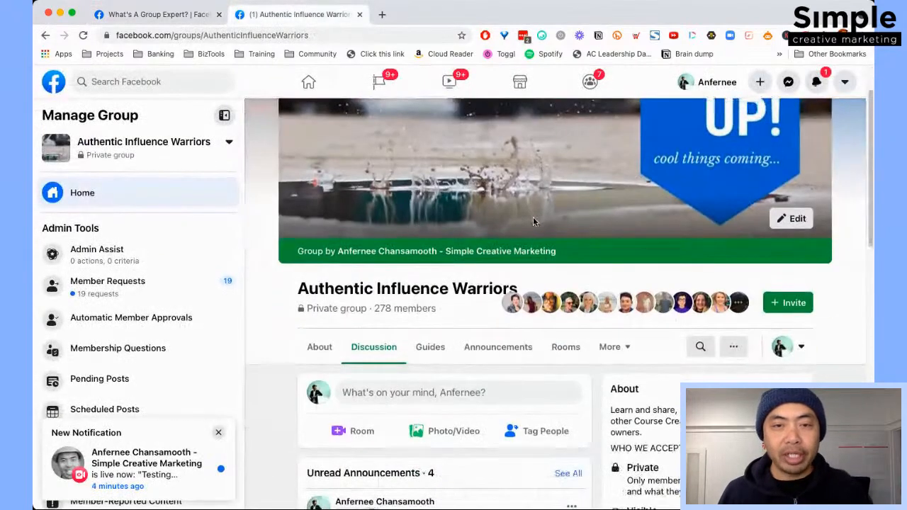
scroll(666, 220, "up", 1)
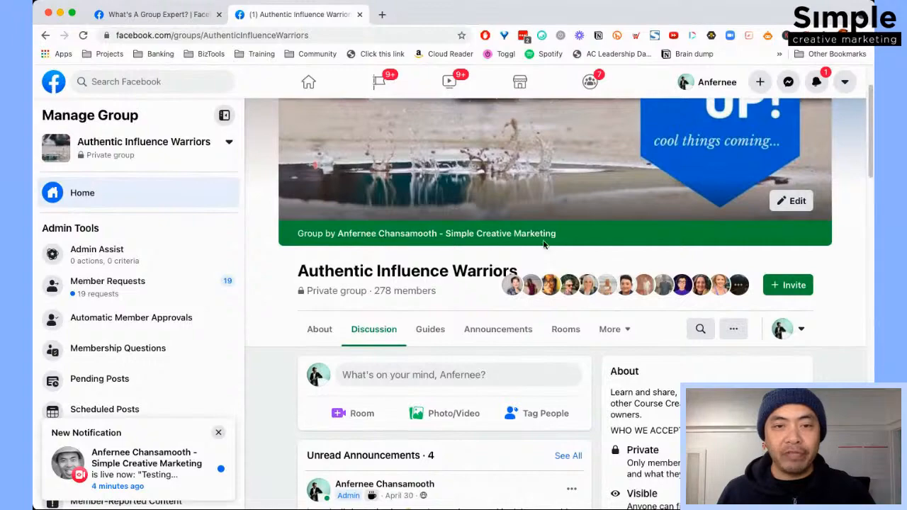
scroll(706, 241, "down", 8)
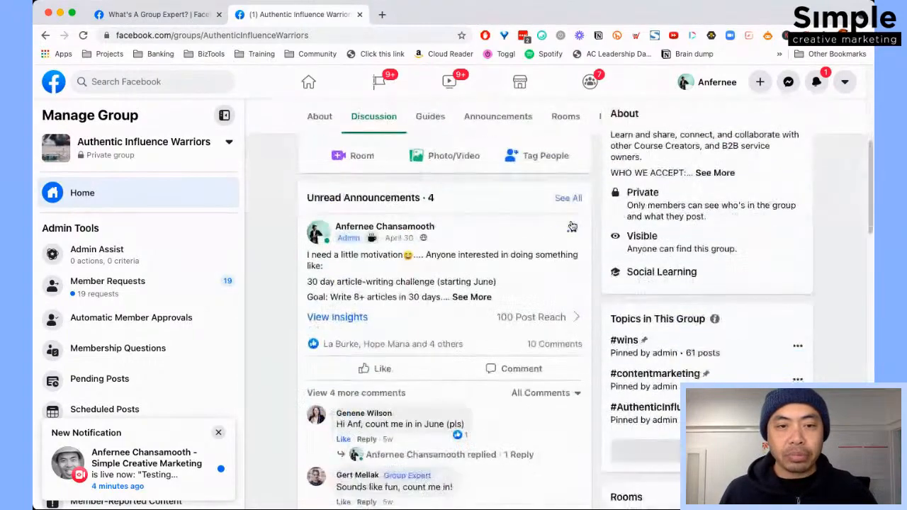
scroll(574, 227, "down", 12)
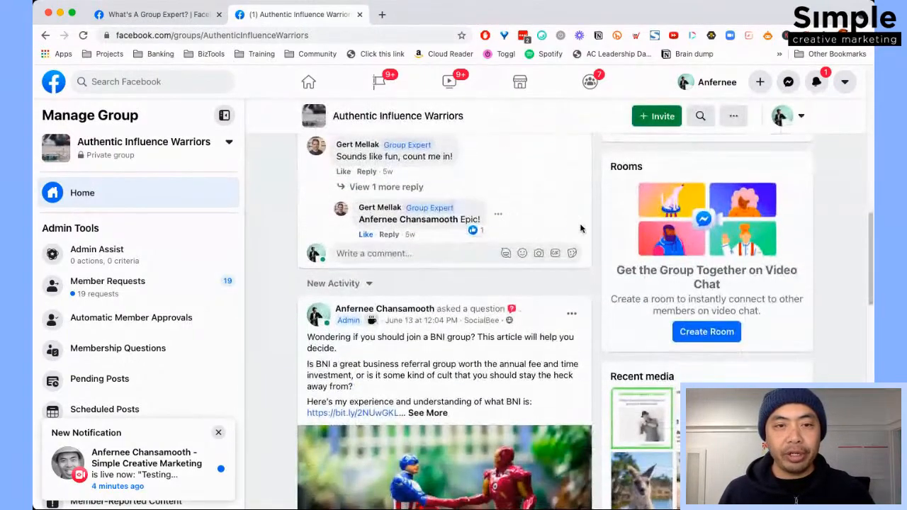
scroll(581, 227, "down", 20)
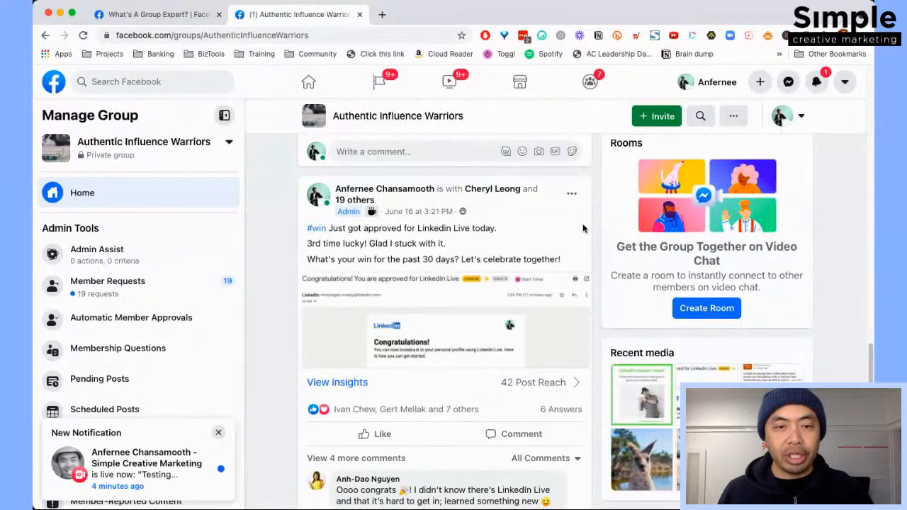
scroll(583, 228, "down", 15)
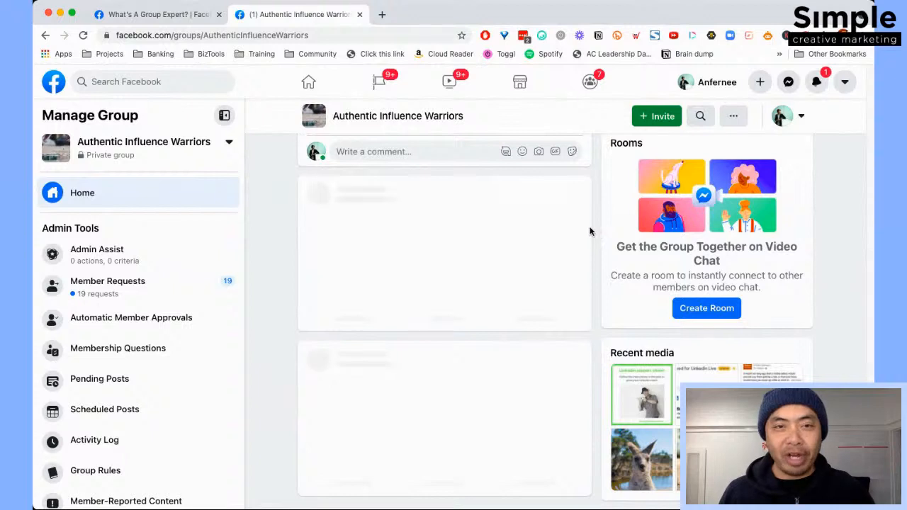
scroll(571, 248, "down", 1)
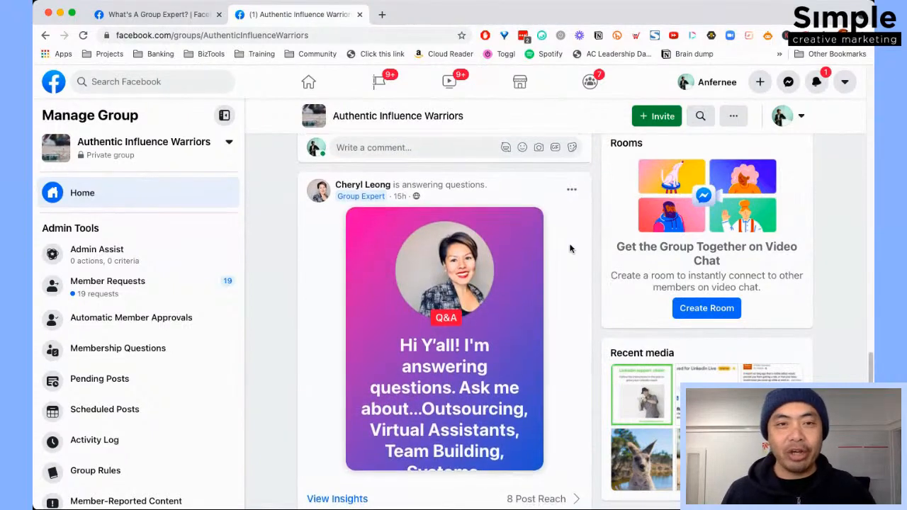
- Examine the group expert's Q&A post about outsourcing, virtual assistants and team building, down to its question field
scroll(571, 248, "down", 2)
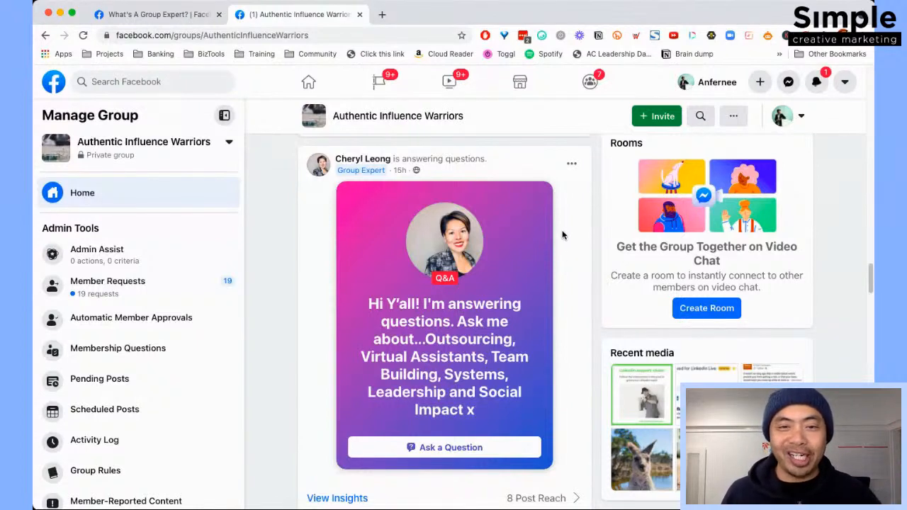
scroll(517, 283, "down", 1)
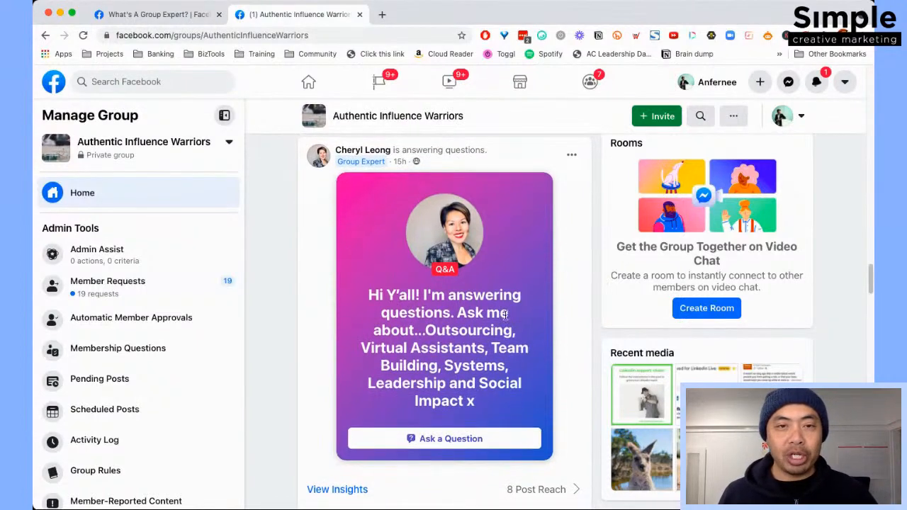
scroll(465, 293, "down", 1)
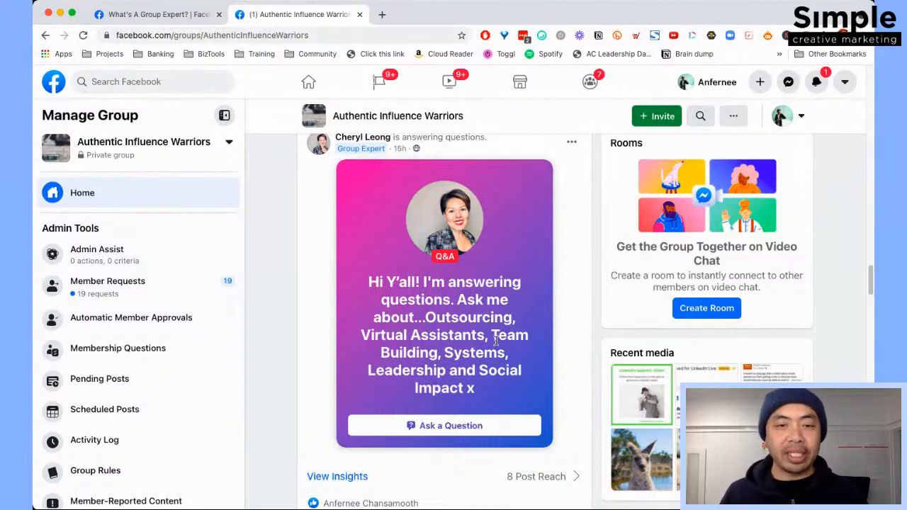
scroll(490, 283, "down", 1)
scroll(487, 263, "down", 1)
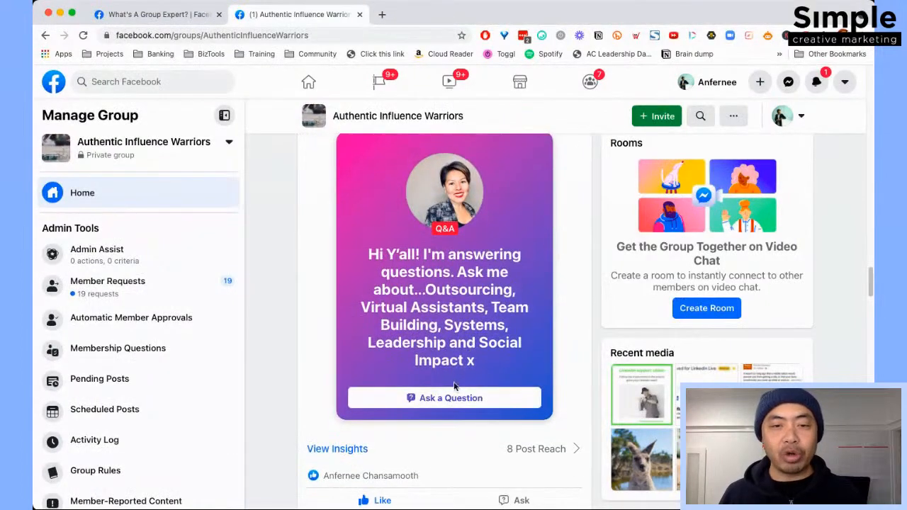
scroll(560, 324, "down", 5)
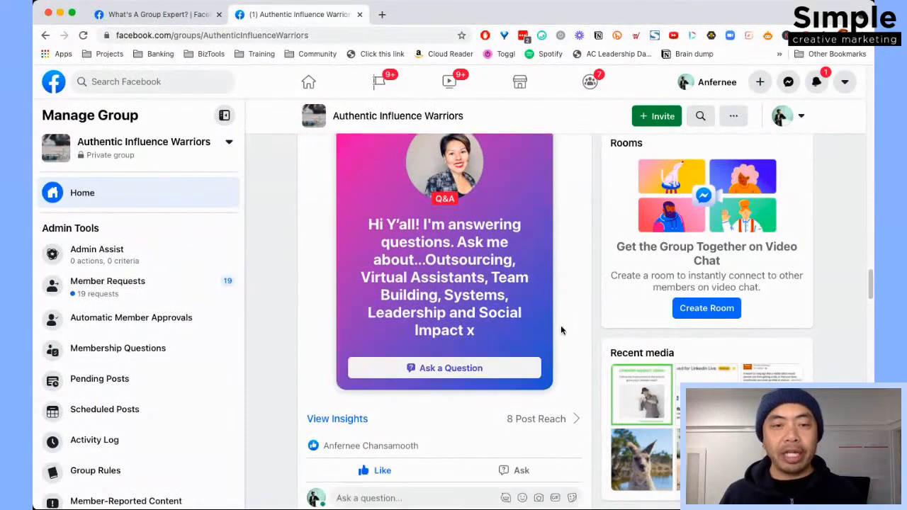
left_click(390, 287)
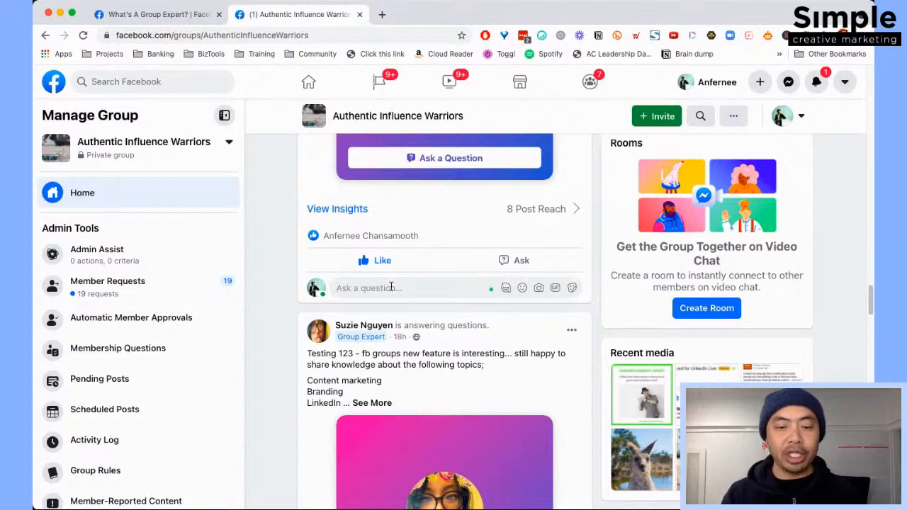
type("Hi Cheryl,")
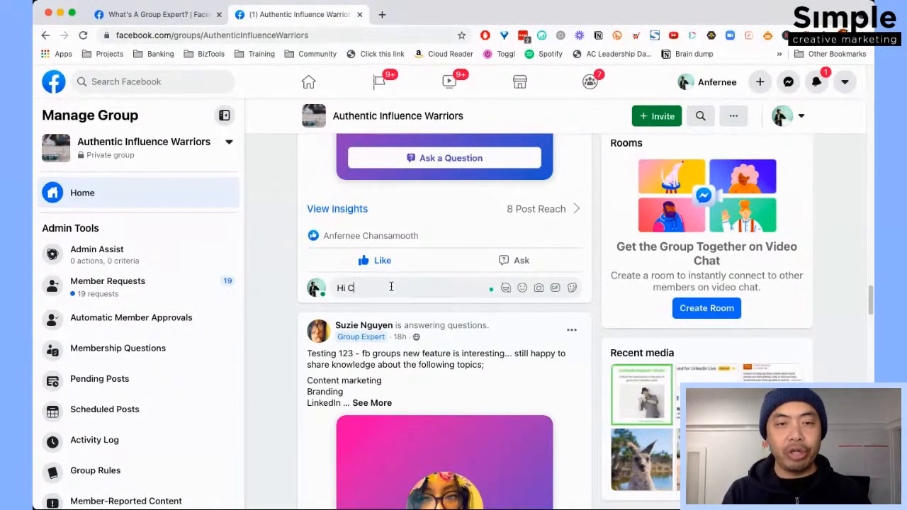
key("BackSpace")
key("BackSpace")
key("BackSpace")
key("BackSpace")
key("BackSpace")
key("BackSpace")
key("BackSpace")
key("BackSpace")
key("BackSpace")
key("BackSpace")
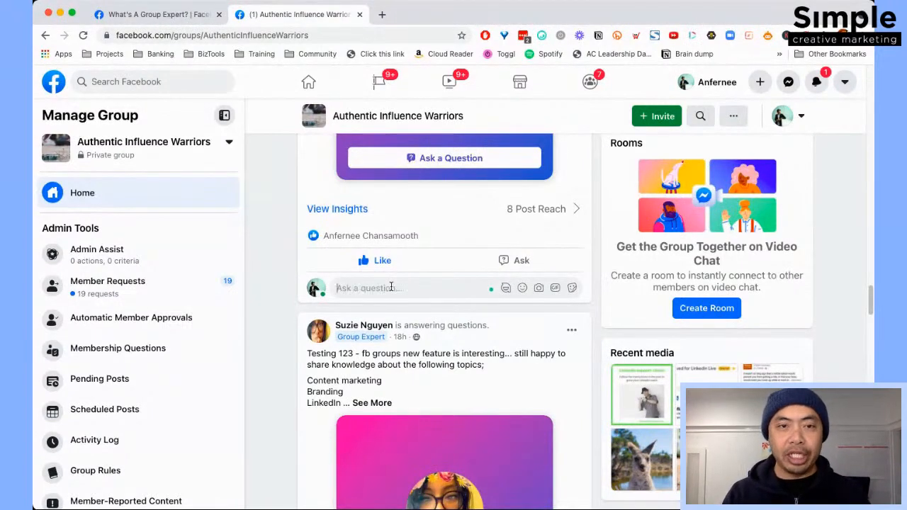
- Examine the other group expert's Q&A post about LinkedIn and branding, including its listed topics
scroll(524, 278, "down", 1)
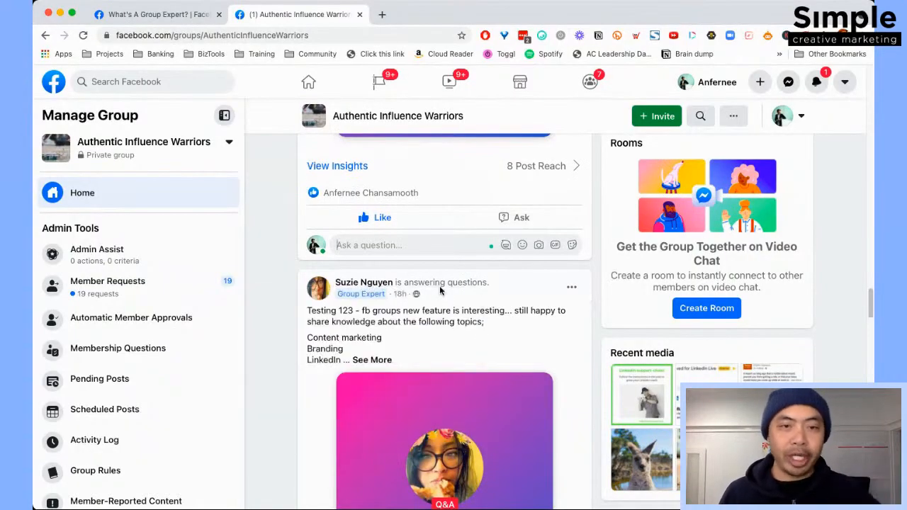
scroll(535, 286, "down", 1)
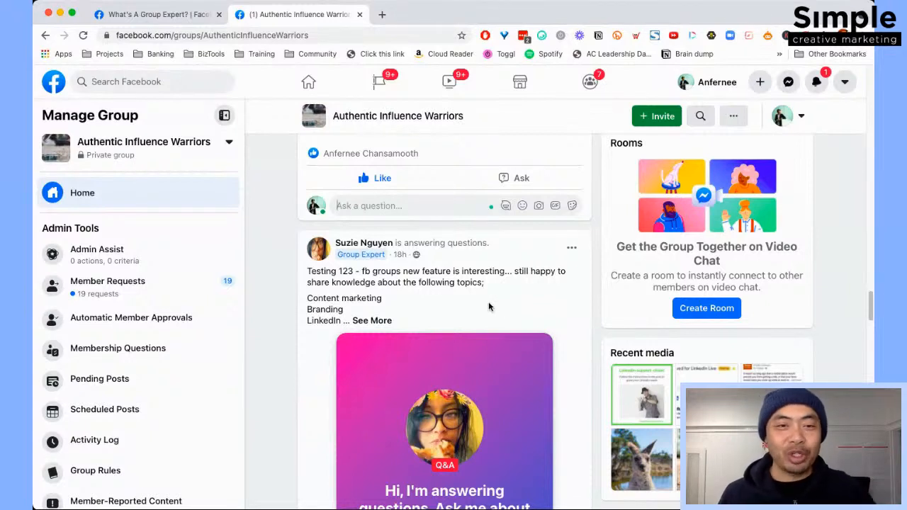
scroll(545, 306, "down", 2)
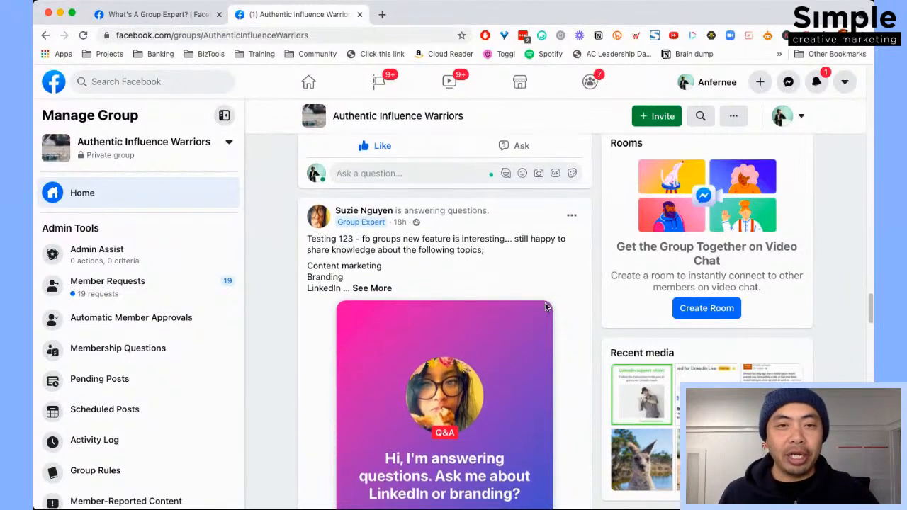
scroll(479, 284, "down", 5)
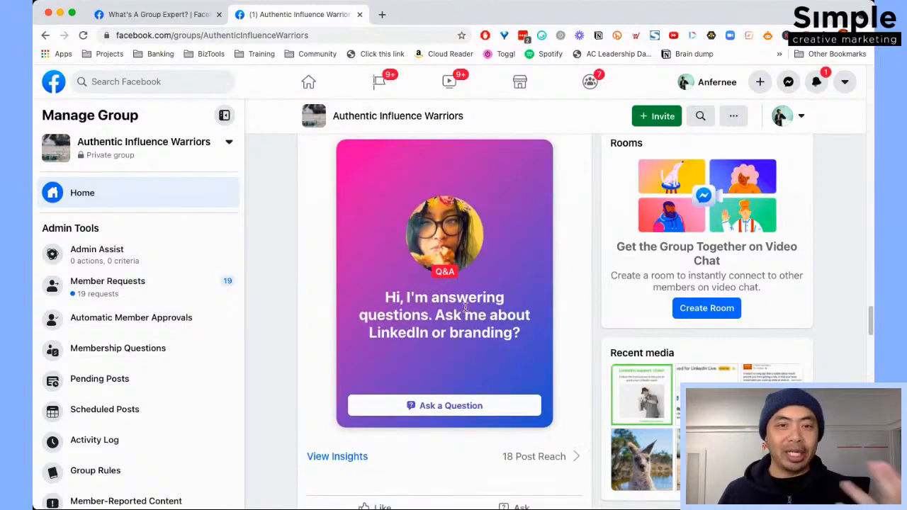
scroll(475, 308, "down", 3)
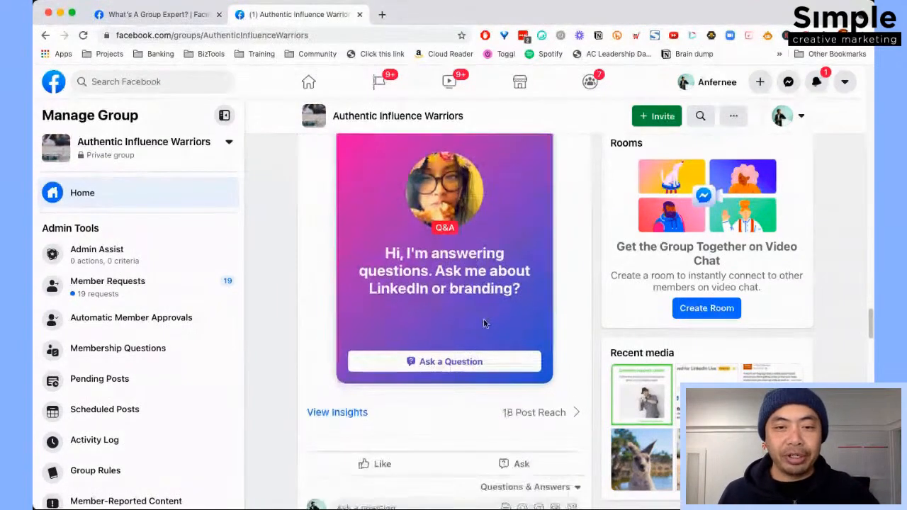
scroll(475, 311, "up", 5)
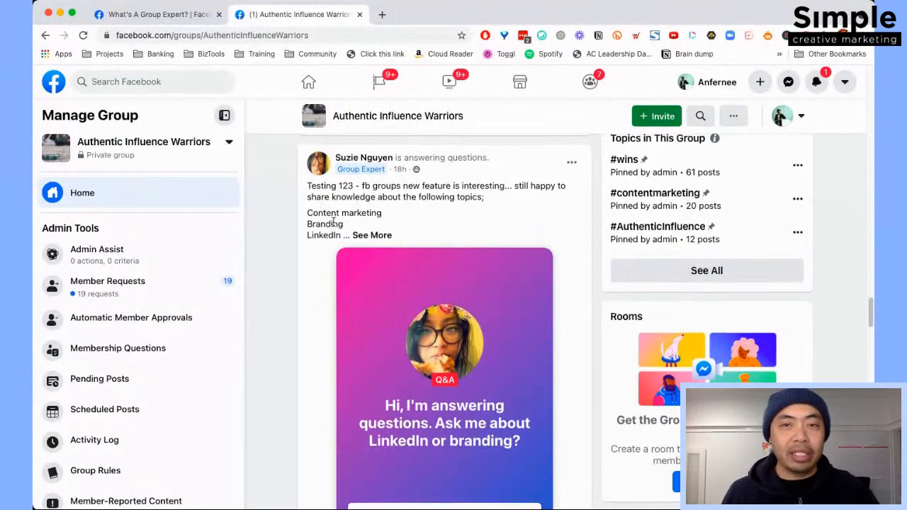
- Open the group's member list and review its Admins & Moderators and Group Experts sections
scroll(340, 222, "down", 20)
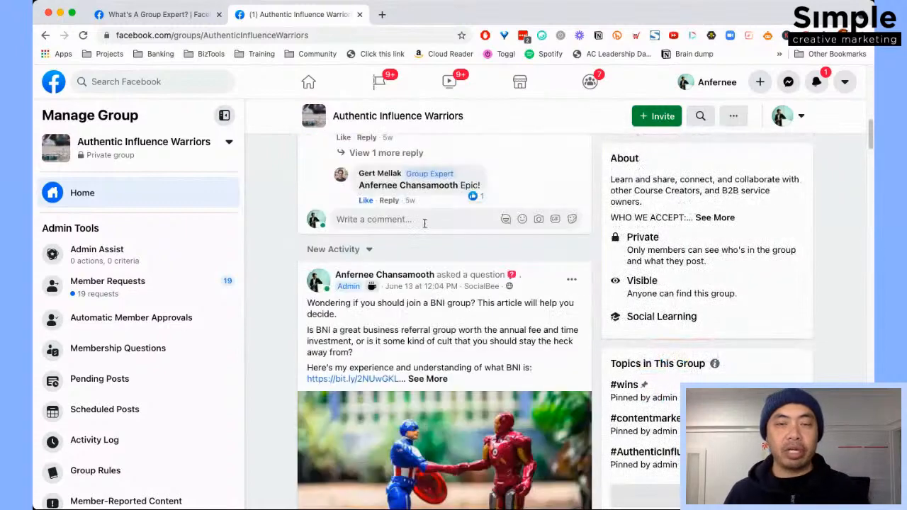
scroll(418, 222, "up", 15)
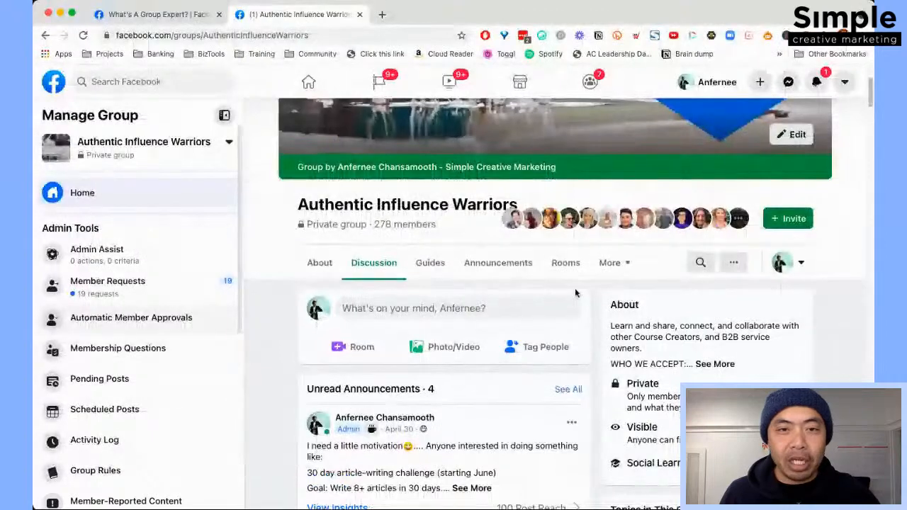
left_click(622, 264)
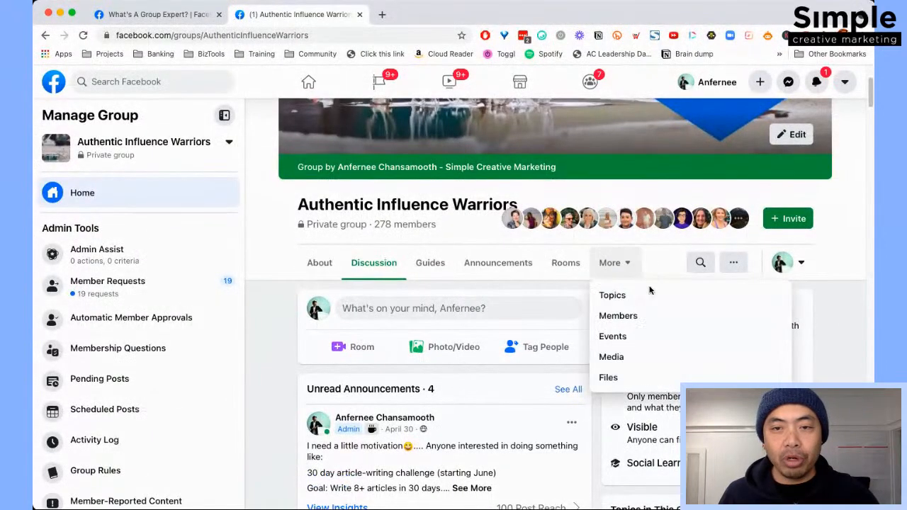
left_click(613, 319)
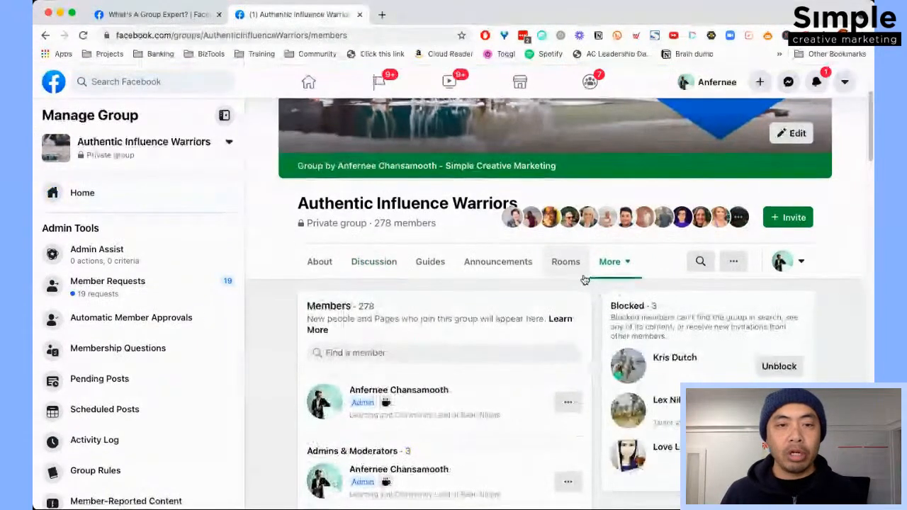
scroll(584, 279, "down", 5)
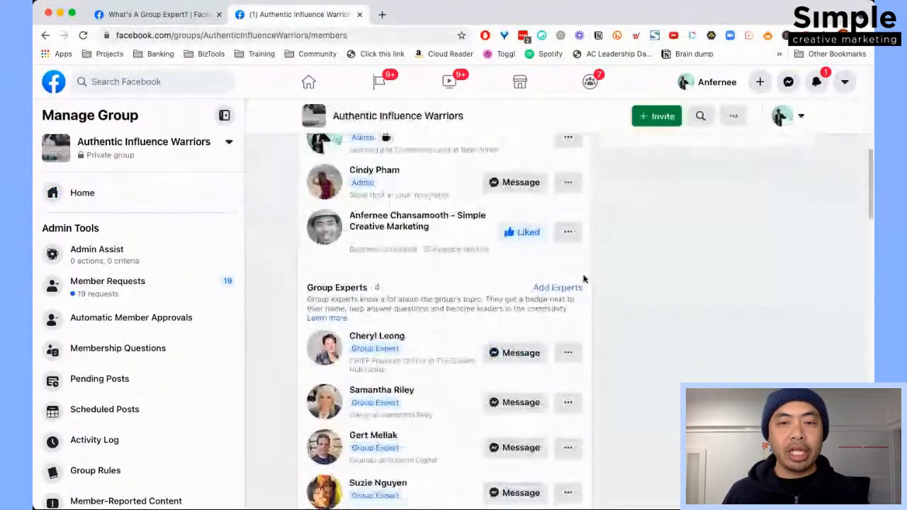
scroll(409, 233, "up", 3)
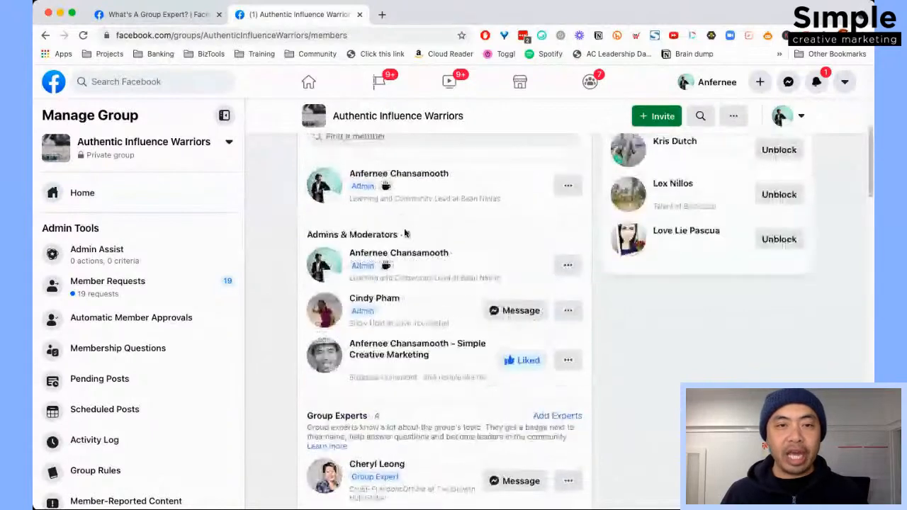
- Open the list of suggested members for adding group experts, review it without adding anyone, and close it
scroll(369, 298, "down", 5)
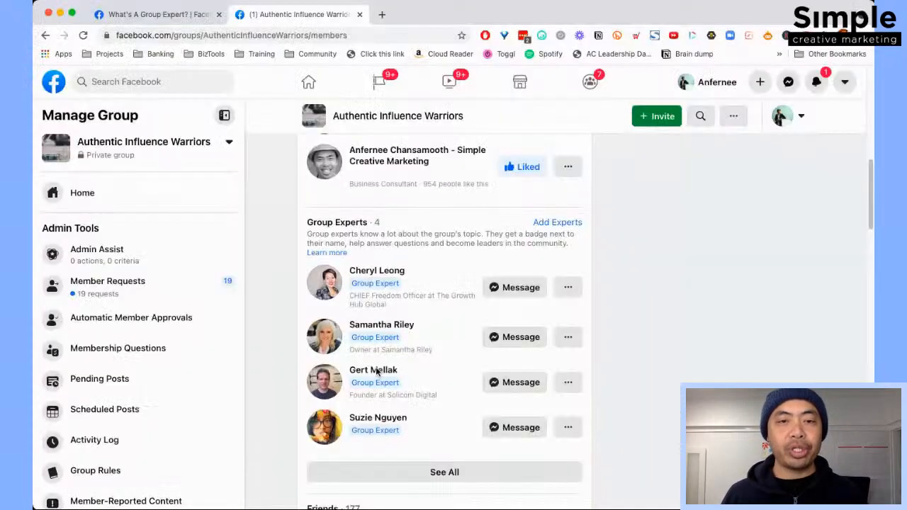
scroll(540, 255, "down", 1)
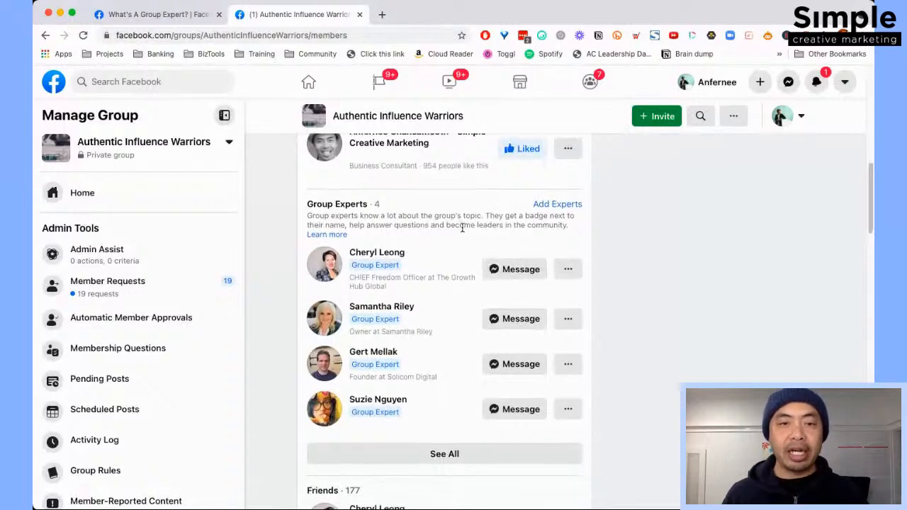
scroll(428, 251, "down", 1)
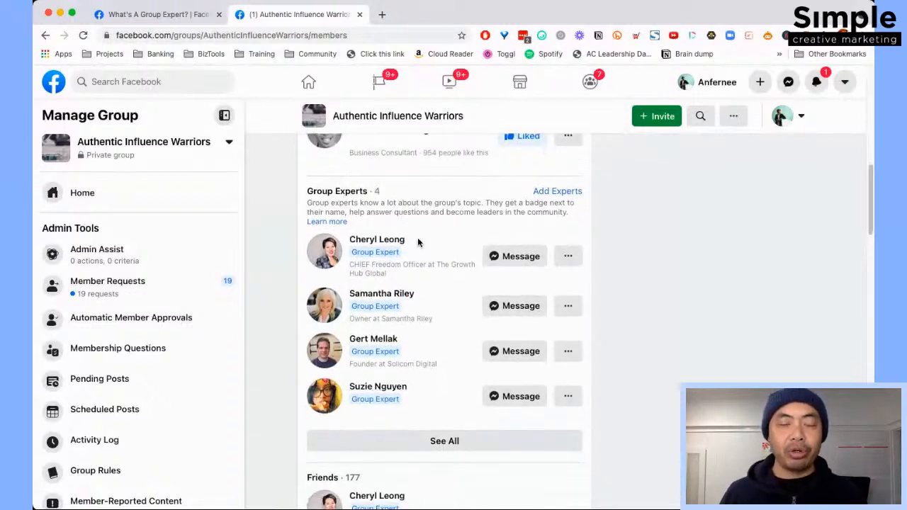
left_click(557, 192)
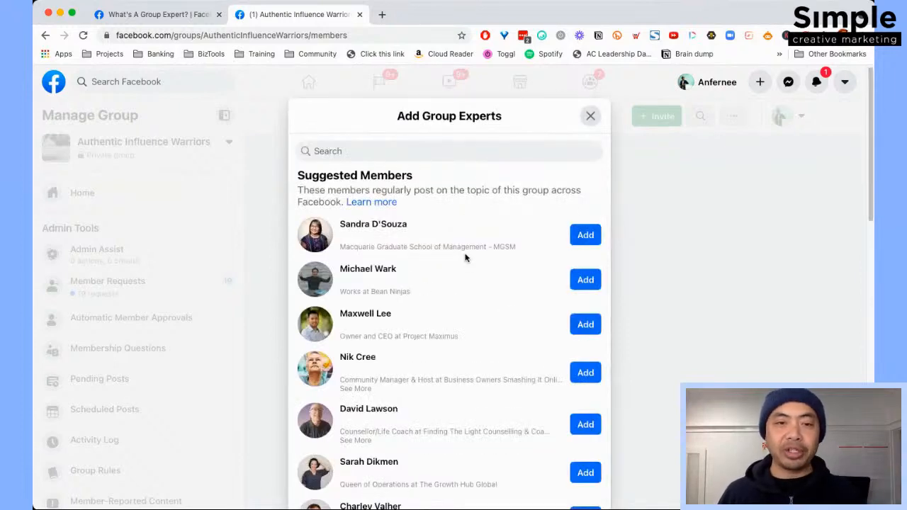
scroll(542, 276, "down", 1)
scroll(587, 154, "down", 2)
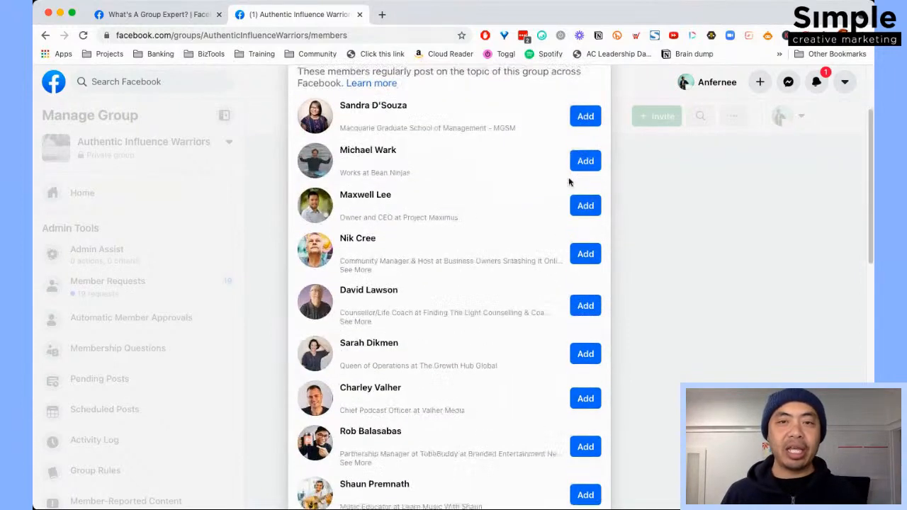
scroll(584, 149, "up", 3)
left_click(590, 116)
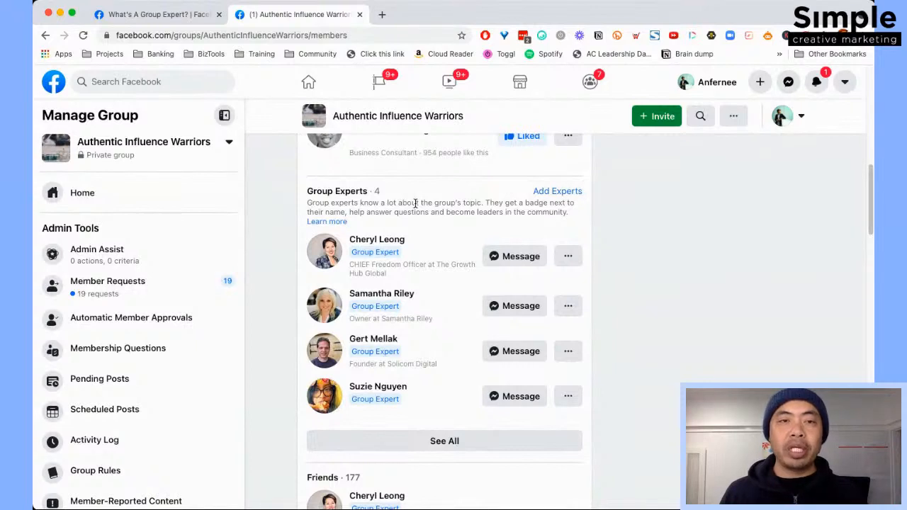
scroll(476, 170, "up", 1)
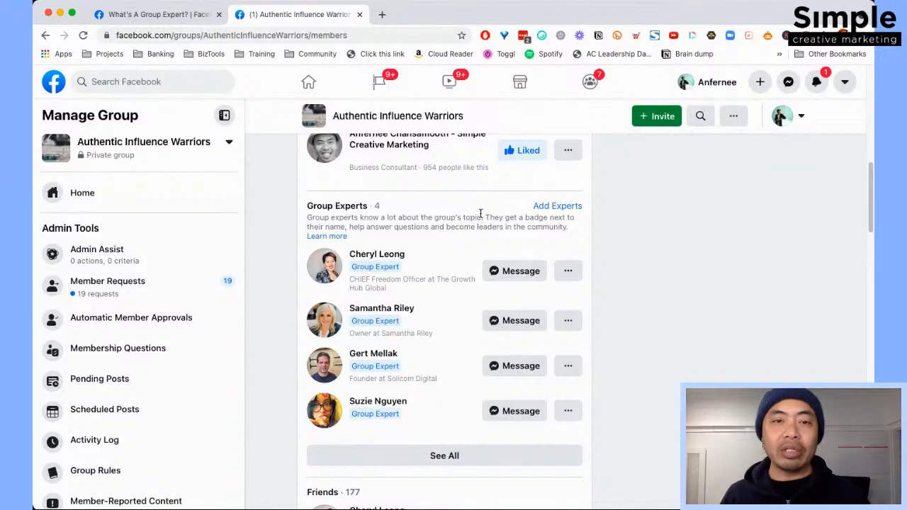
mouse_move(364, 257)
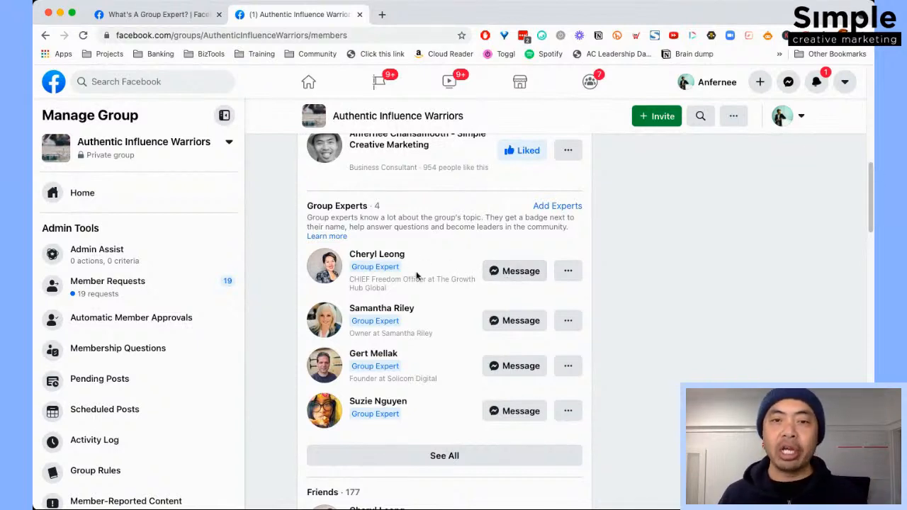
mouse_move(400, 256)
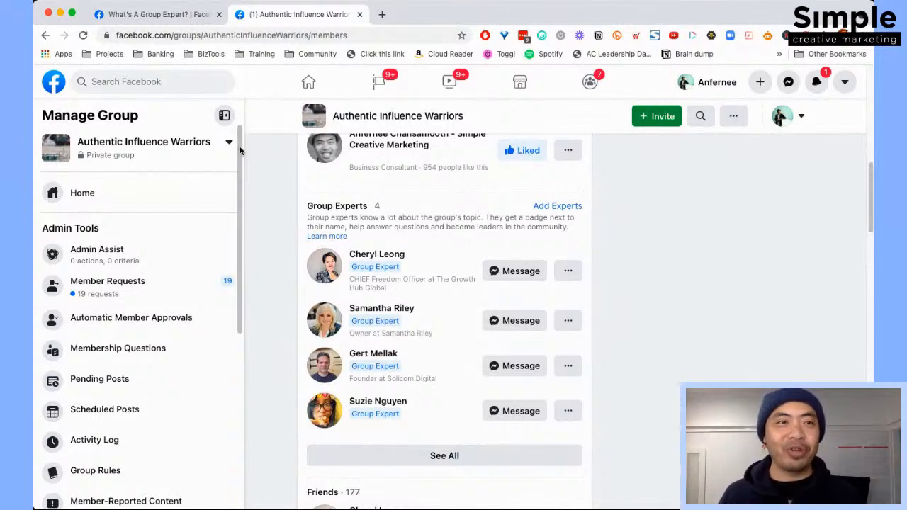
- Return to the "What's A Group Expert?" article and review its closing paragraphs and the example profile and post images
left_click(180, 20)
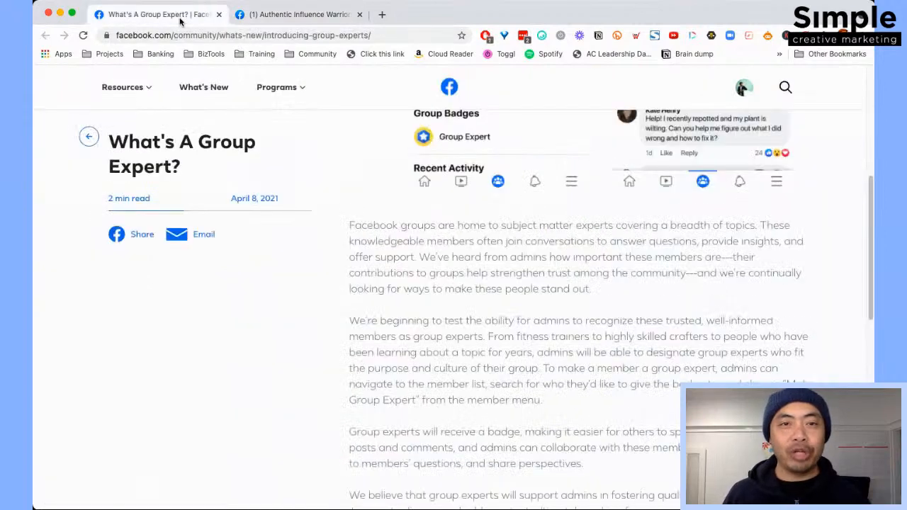
scroll(628, 227, "down", 5)
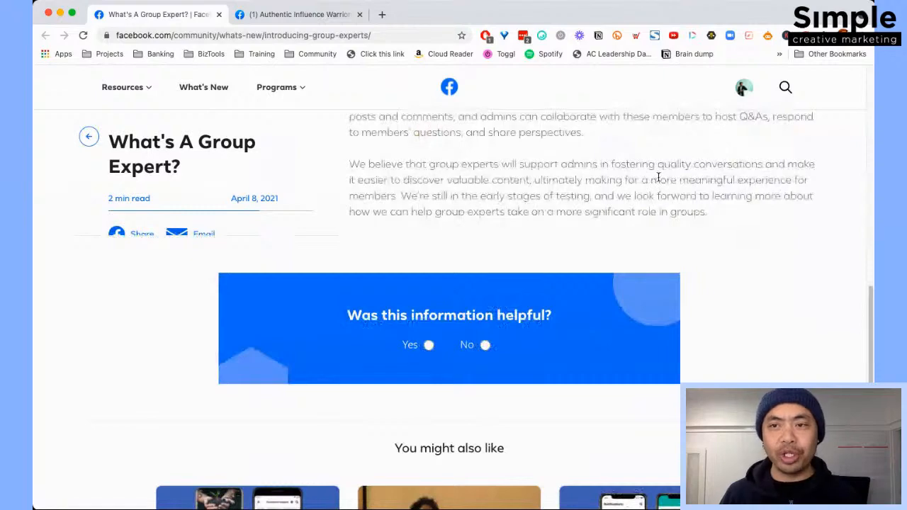
scroll(658, 177, "up", 10)
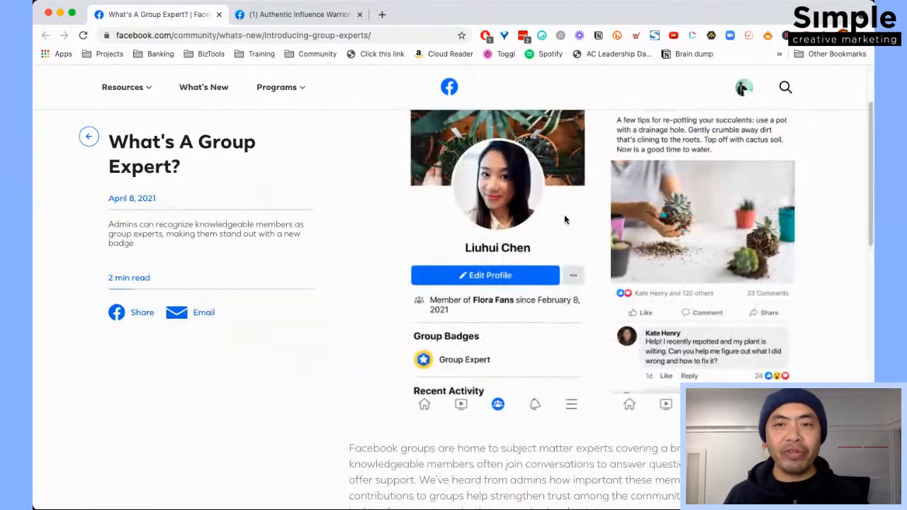
scroll(565, 219, "up", 1)
scroll(564, 219, "up", 2)
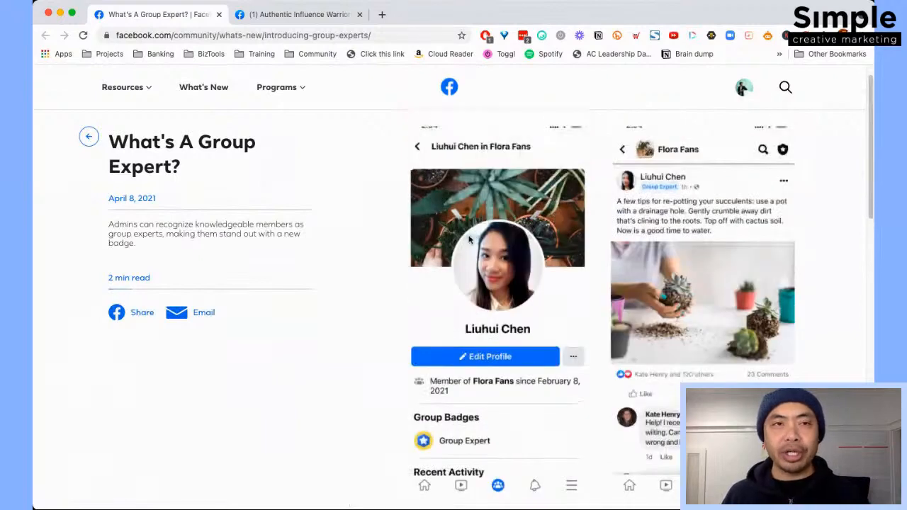